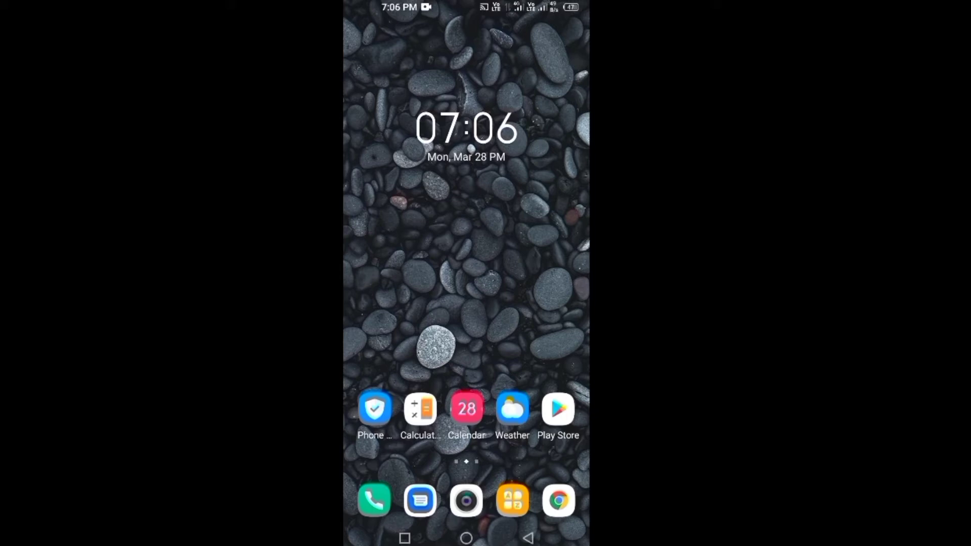
Step: Bring up the app drawer and move to its second page where Maps is listed
drag(466, 342, 467, 152)
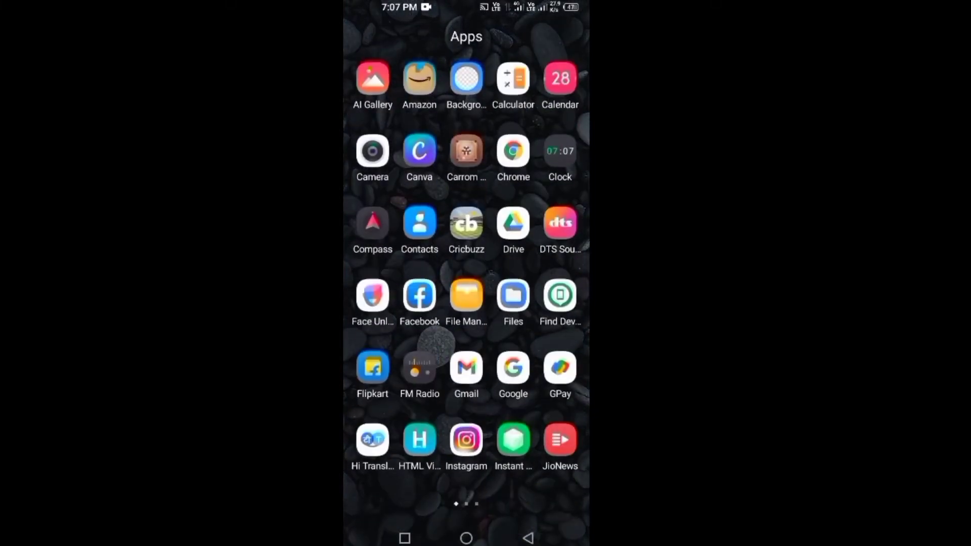
drag(547, 304, 380, 304)
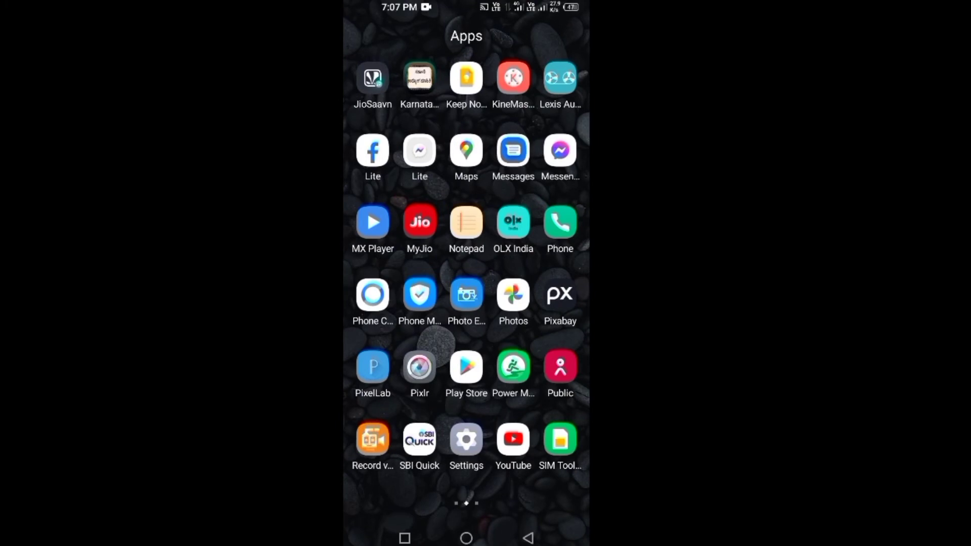
Step: Launch Google Maps and reach its Settings list via the account menu
click(466, 150)
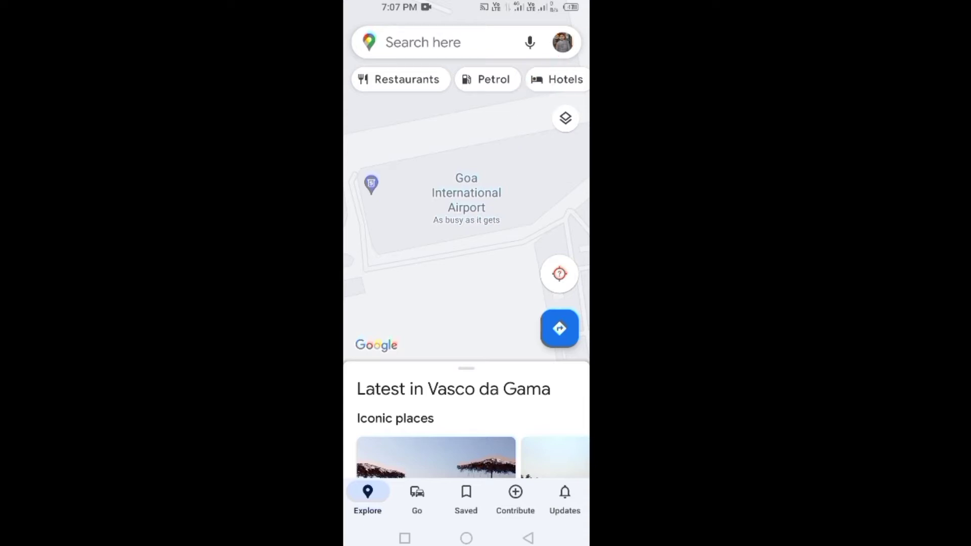
click(562, 42)
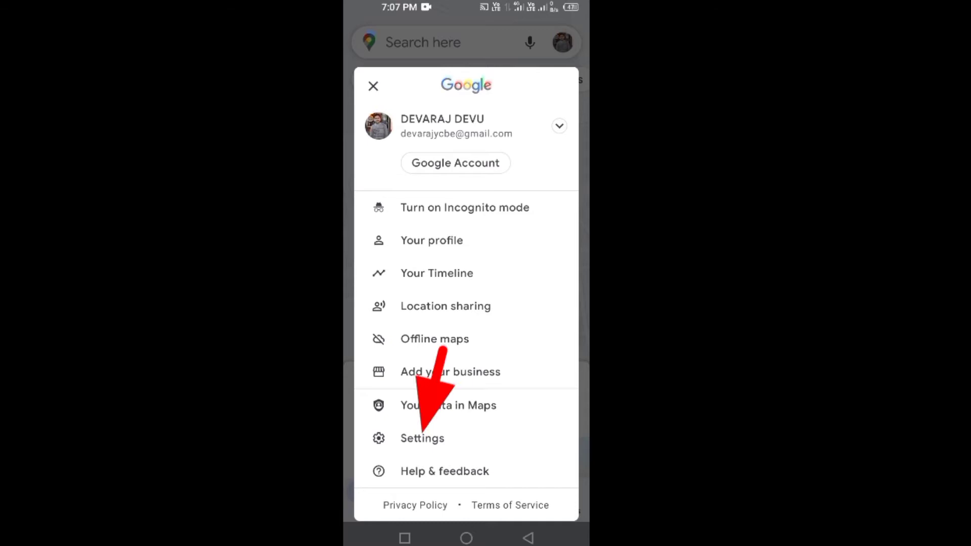
click(422, 437)
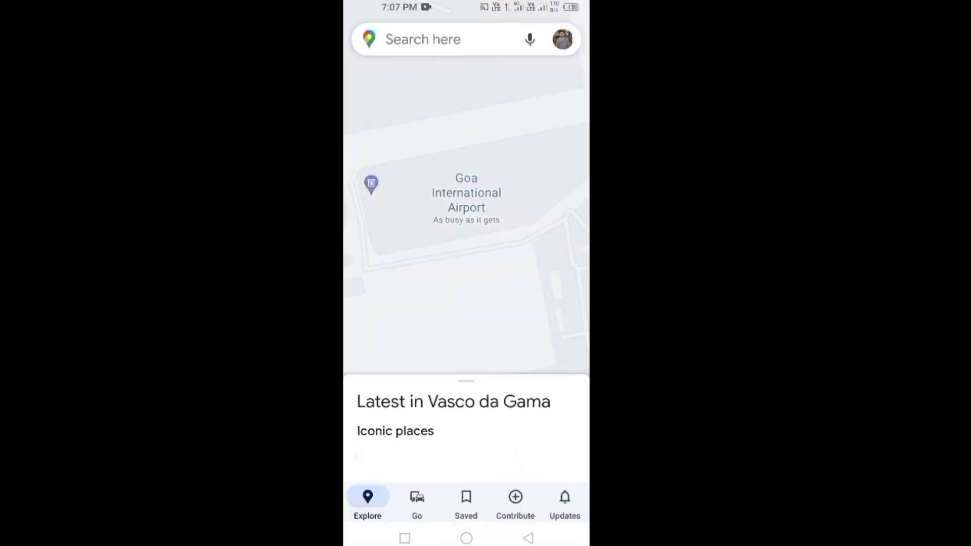
scroll(466, 347, down, 5)
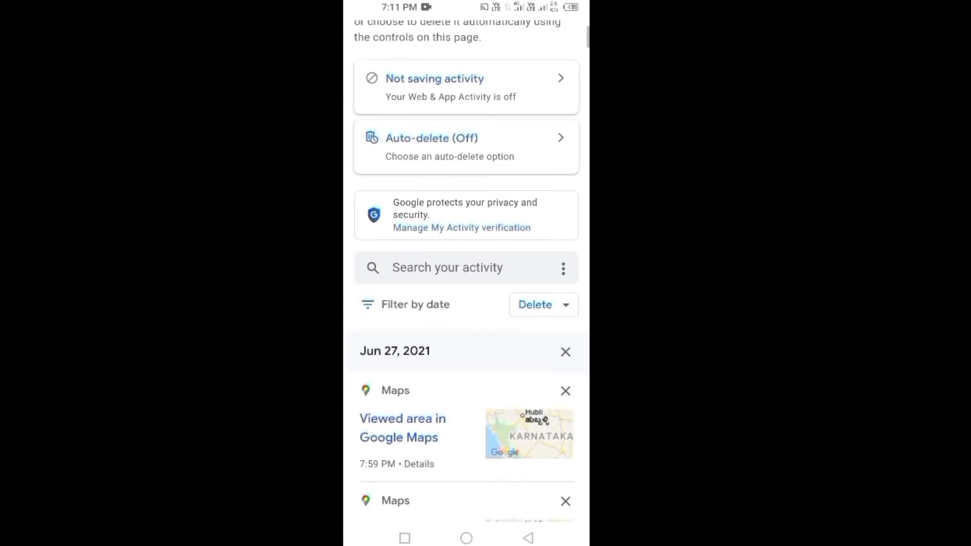
scroll(467, 303, down, 3)
scroll(467, 304, down, 3)
scroll(466, 303, down, 1)
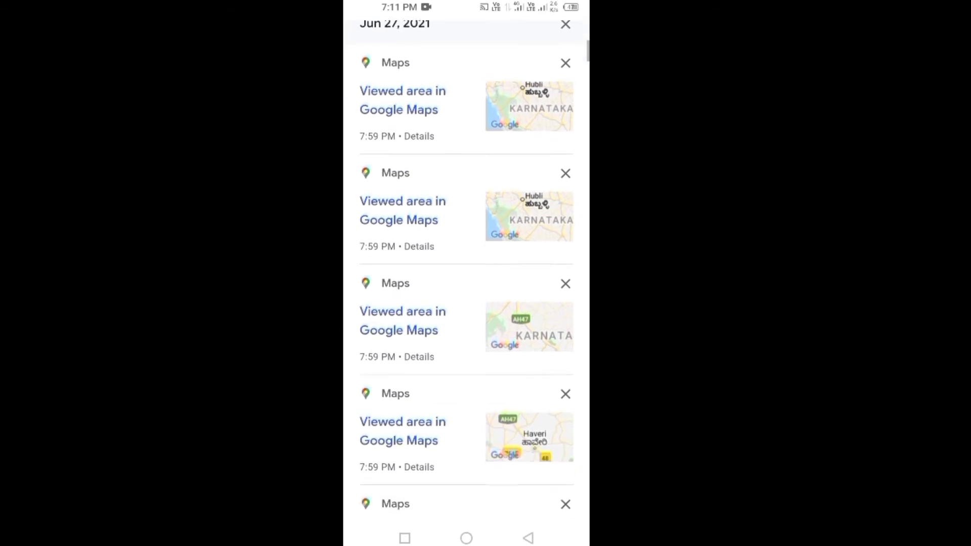
scroll(466, 304, down, 3)
scroll(467, 303, down, 2)
scroll(467, 304, up, 5)
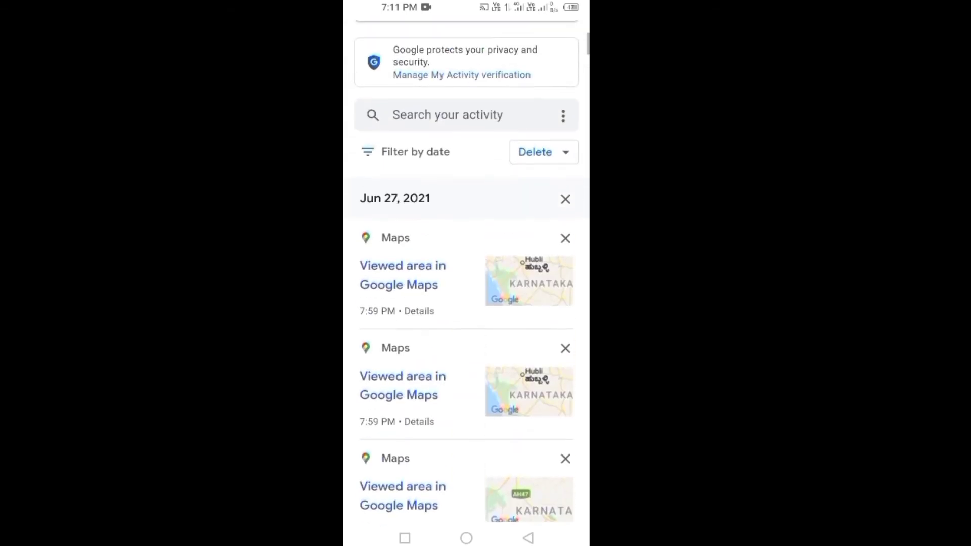
scroll(466, 304, up, 1)
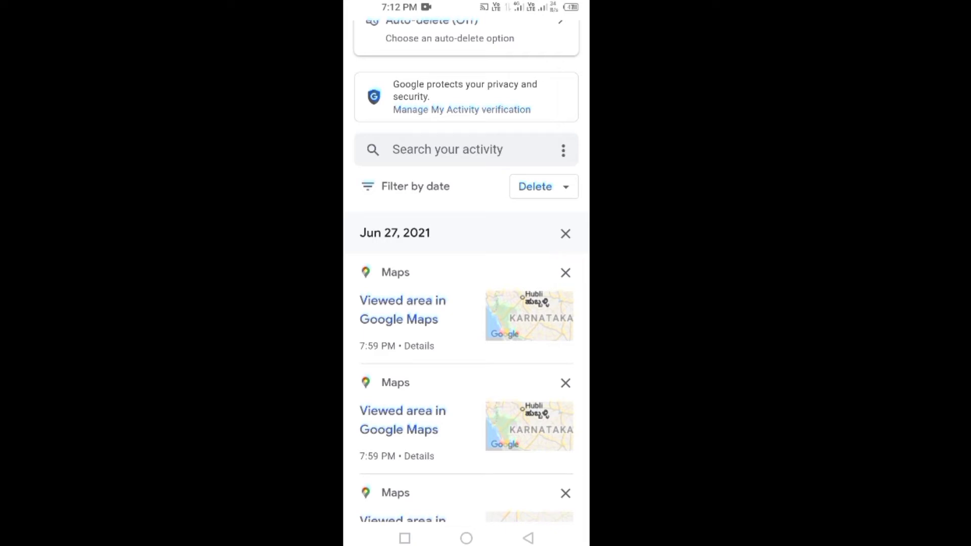
Step: Delete one Maps activity entry, then the whole Jun 27, 2021 day in My Activity
click(565, 273)
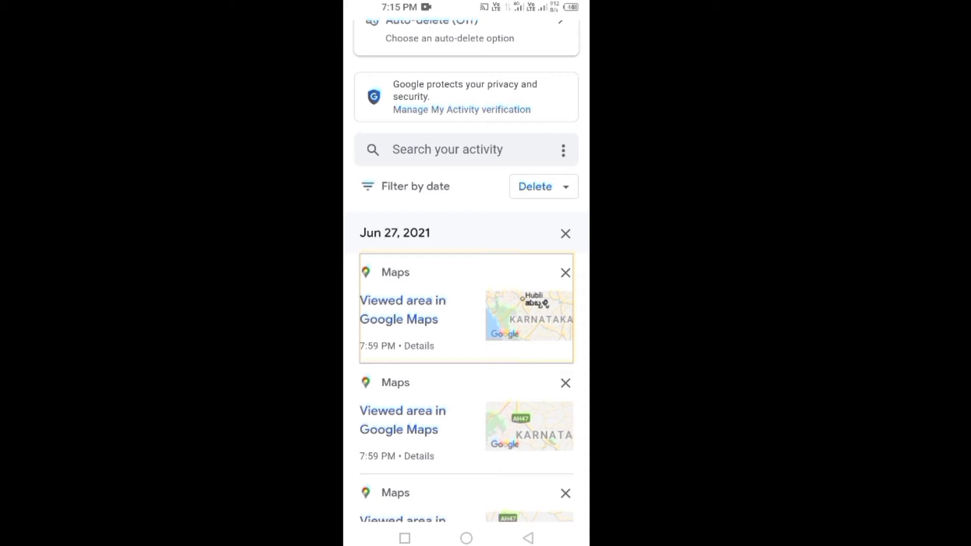
click(565, 234)
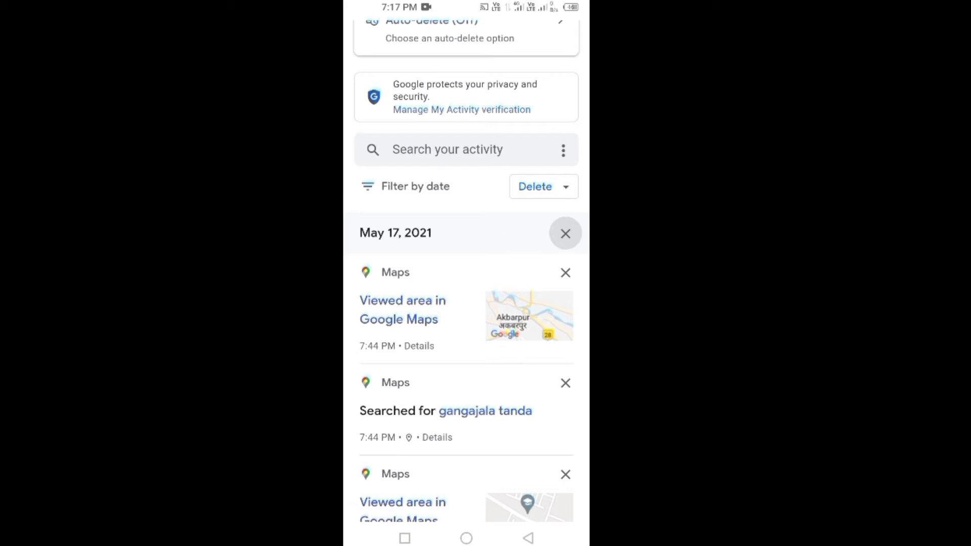
Step: Delete Maps activity for All time and confirm the permanent deletion
click(535, 185)
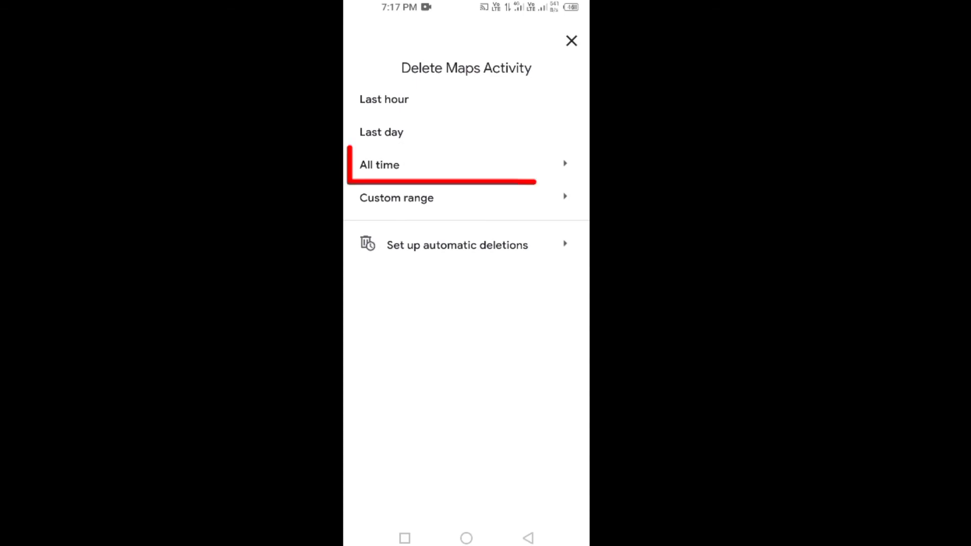
click(380, 164)
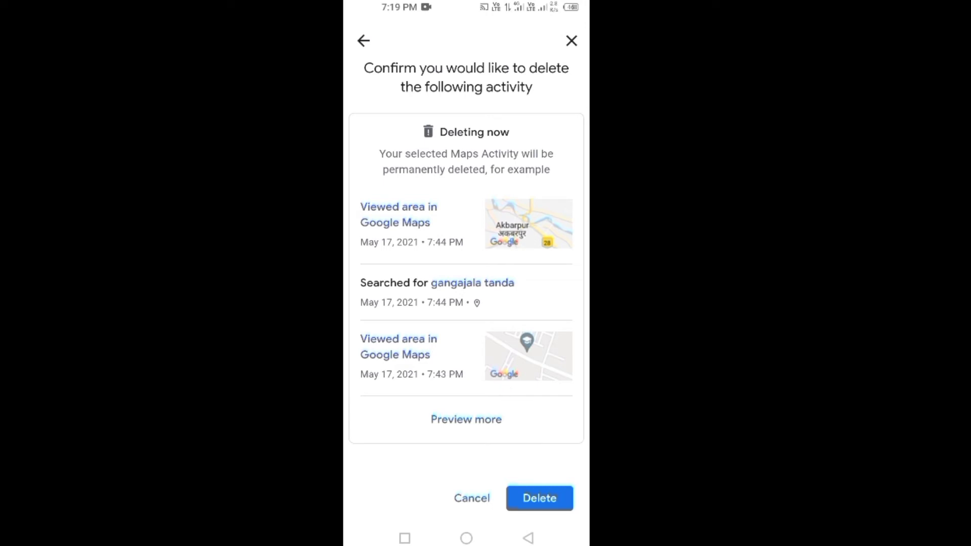
click(539, 498)
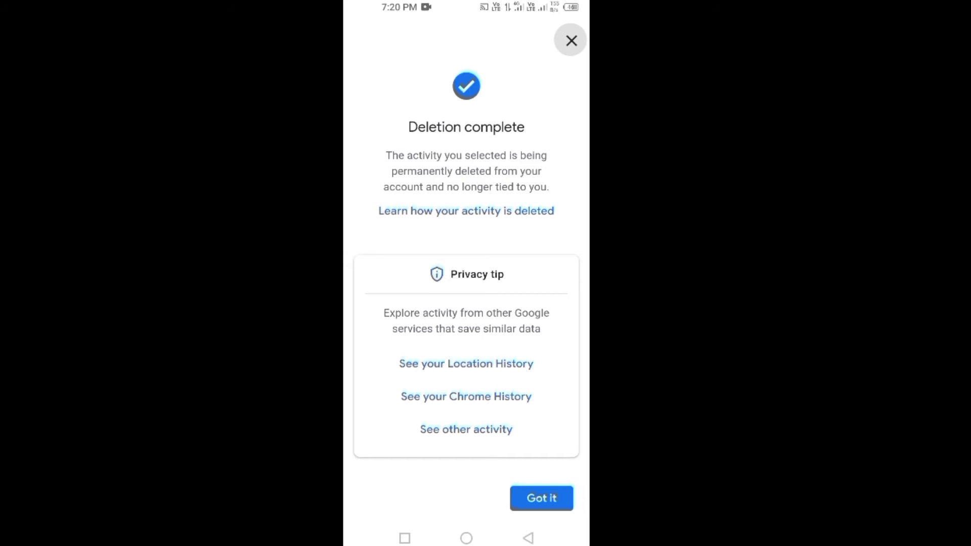
Step: Dismiss the deletion-complete notice and check Maps search, which still lists Rajasthan and Mumbai
click(540, 498)
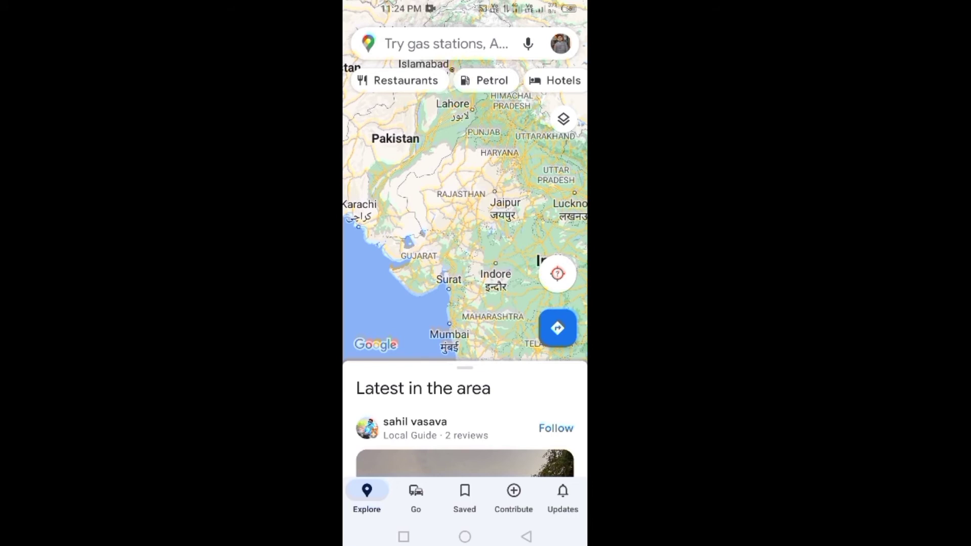
click(448, 43)
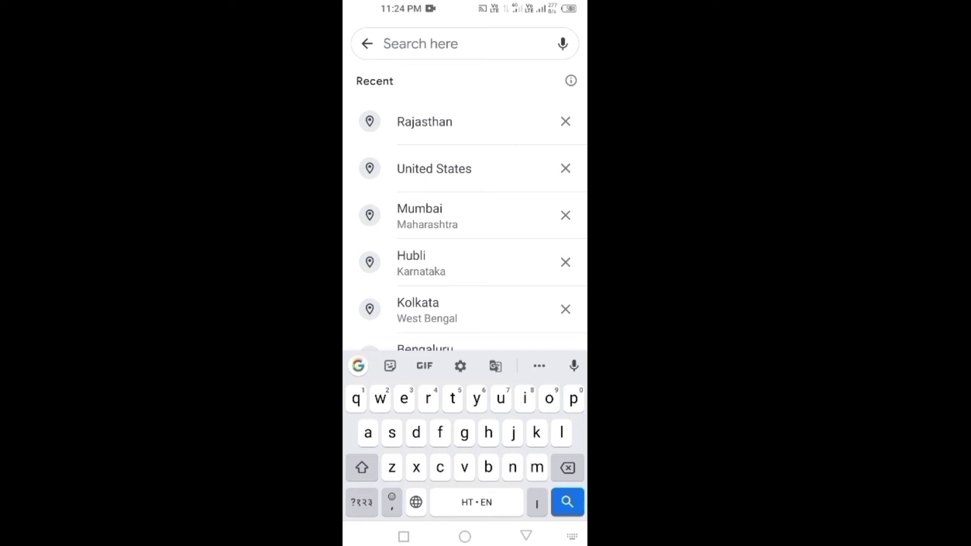
Step: Leave Maps for Android Settings and reach the full installed-apps list under App management
click(525, 536)
click(465, 536)
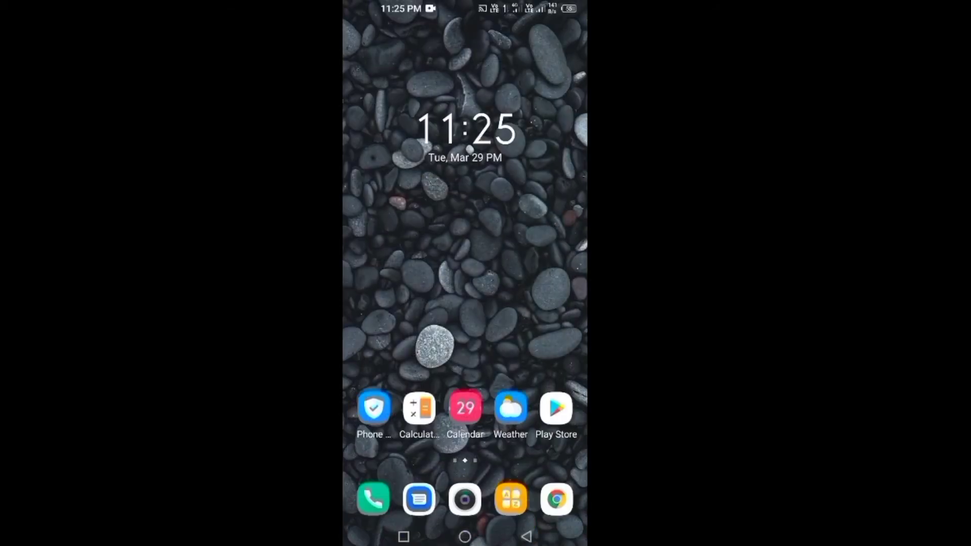
drag(464, 341, 464, 152)
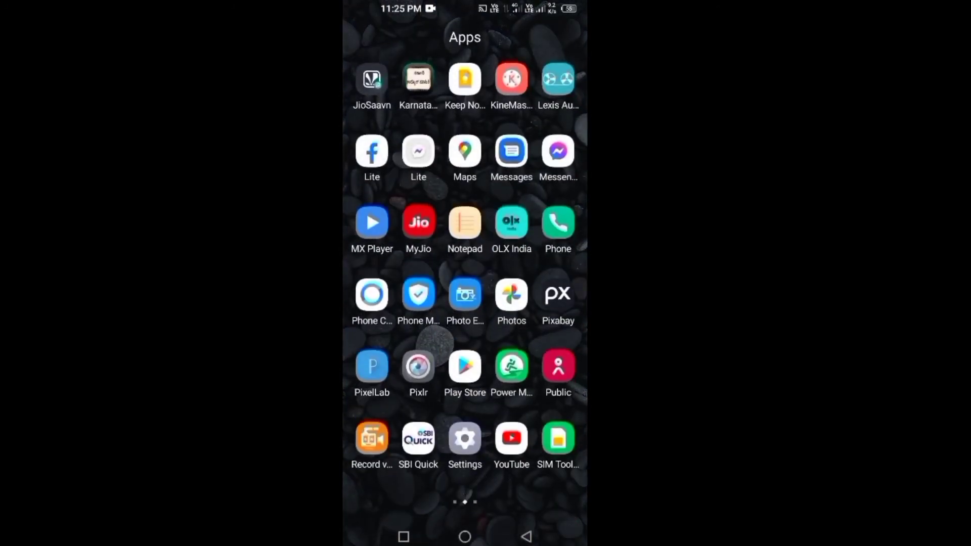
click(464, 439)
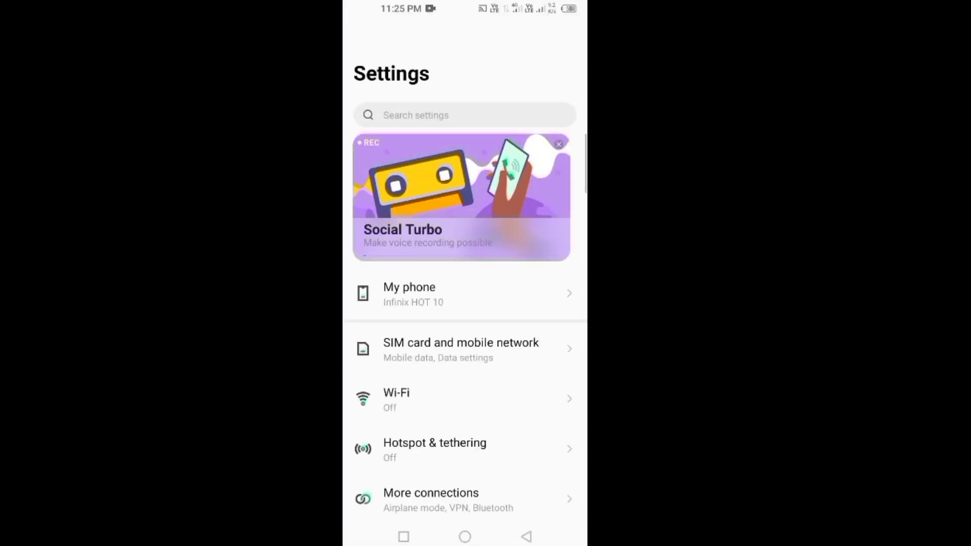
scroll(464, 304, down, 10)
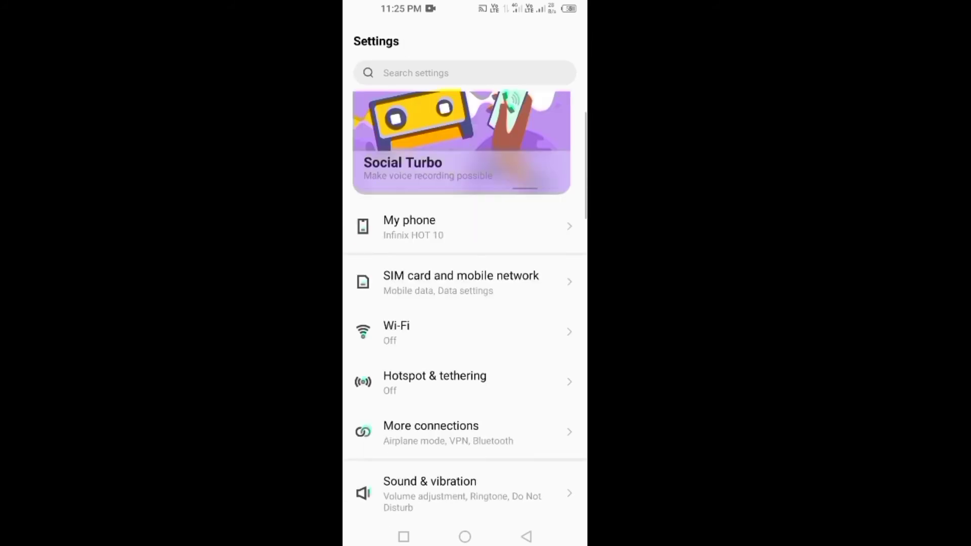
scroll(465, 303, down, 10)
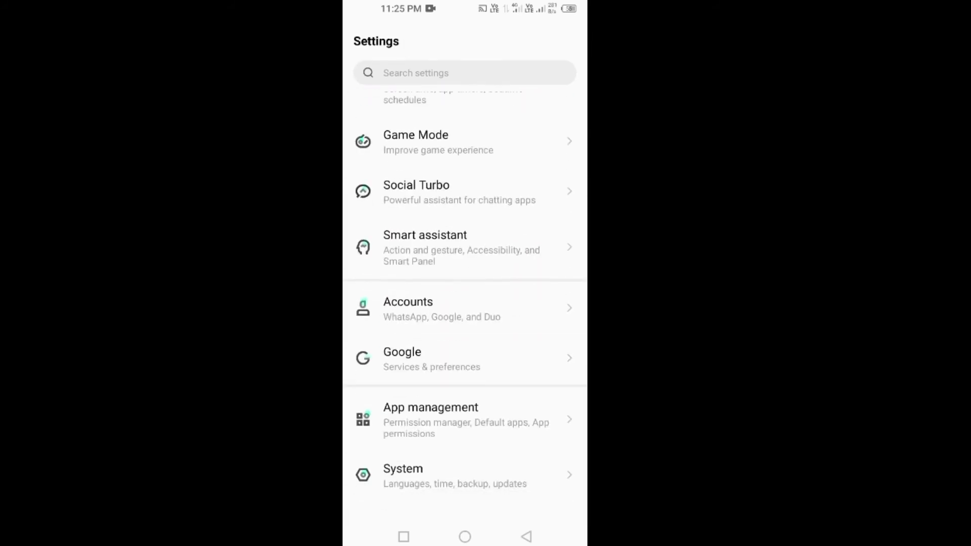
click(465, 420)
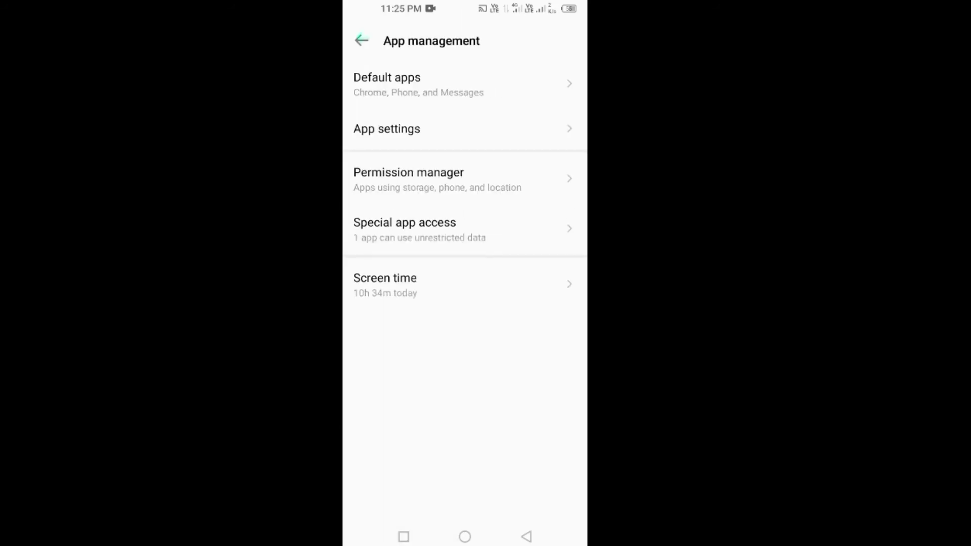
click(387, 128)
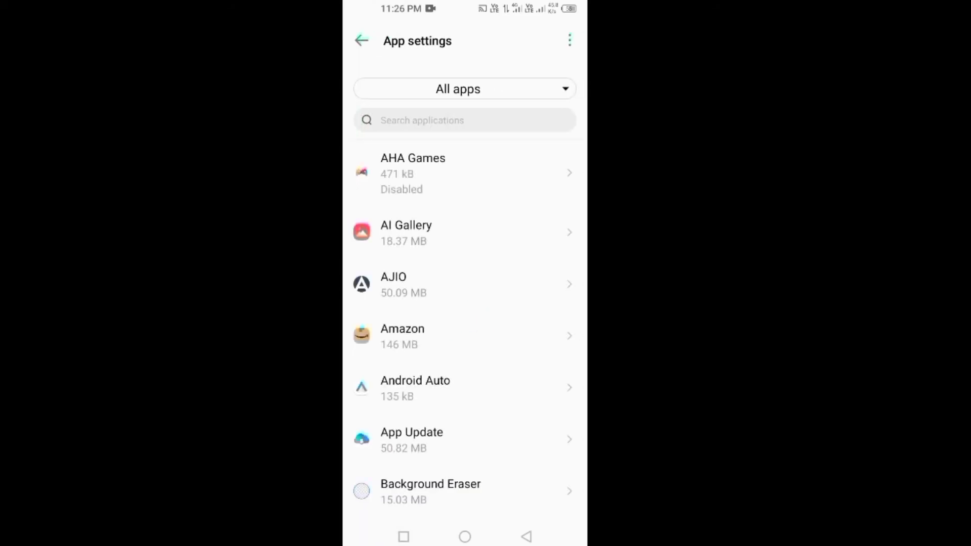
scroll(465, 326, down, 10)
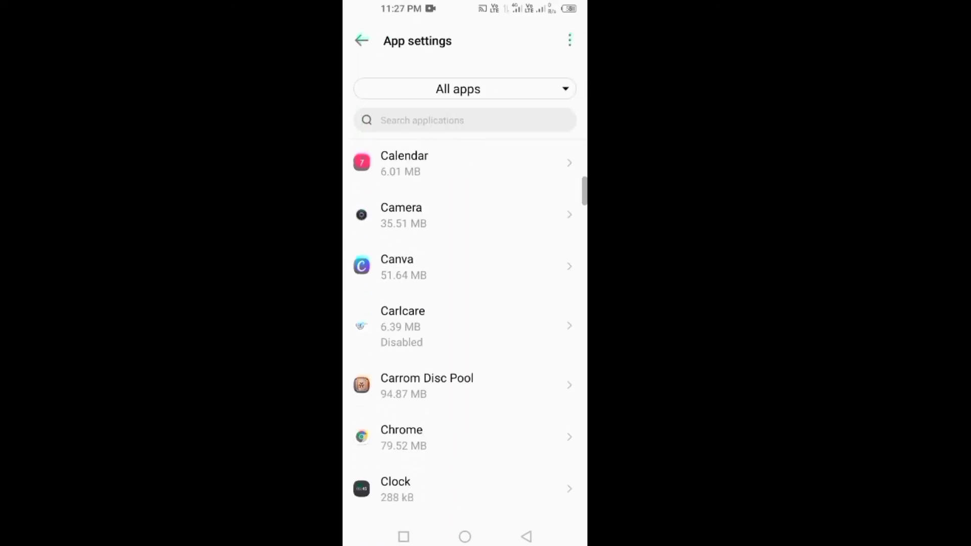
scroll(464, 326, down, 5)
scroll(464, 326, down, 4)
scroll(464, 326, down, 3)
scroll(465, 326, down, 4)
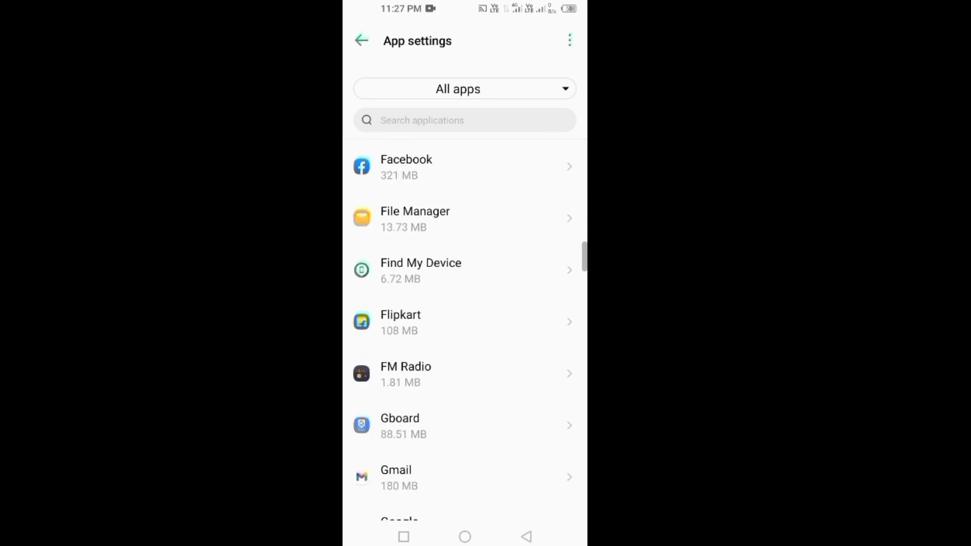
scroll(464, 326, down, 1)
scroll(464, 327, down, 3)
scroll(464, 326, down, 2)
scroll(464, 326, down, 1)
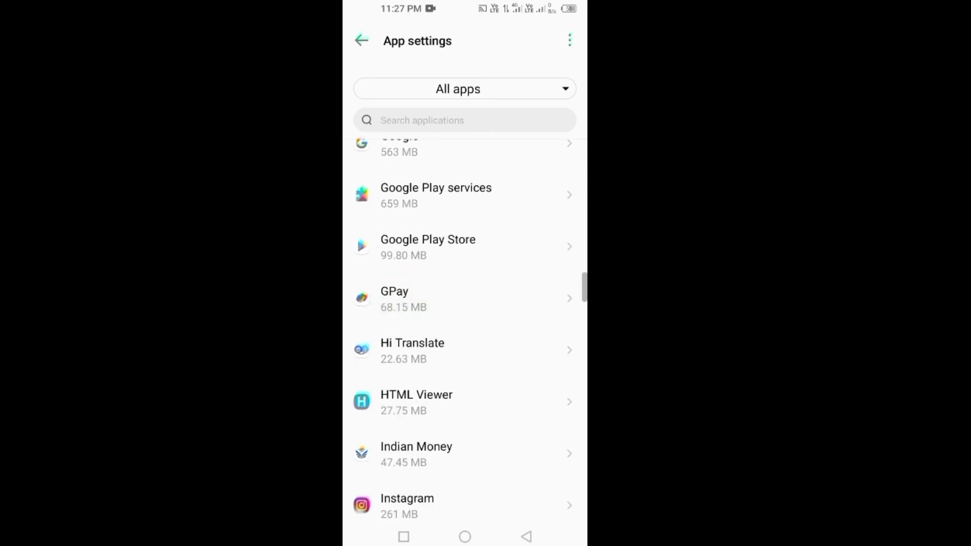
scroll(464, 327, down, 3)
scroll(464, 326, down, 1)
scroll(465, 326, down, 4)
scroll(464, 327, down, 1)
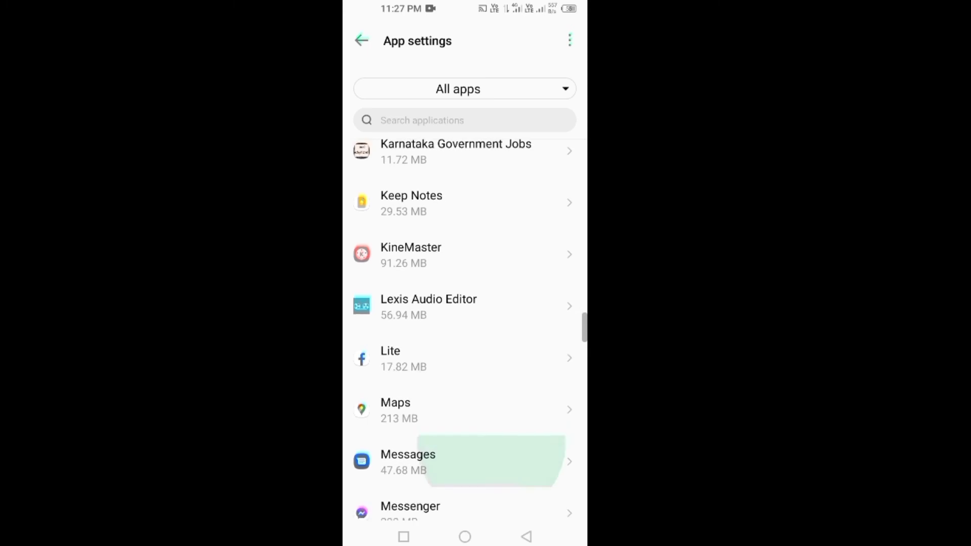
scroll(465, 326, down, 3)
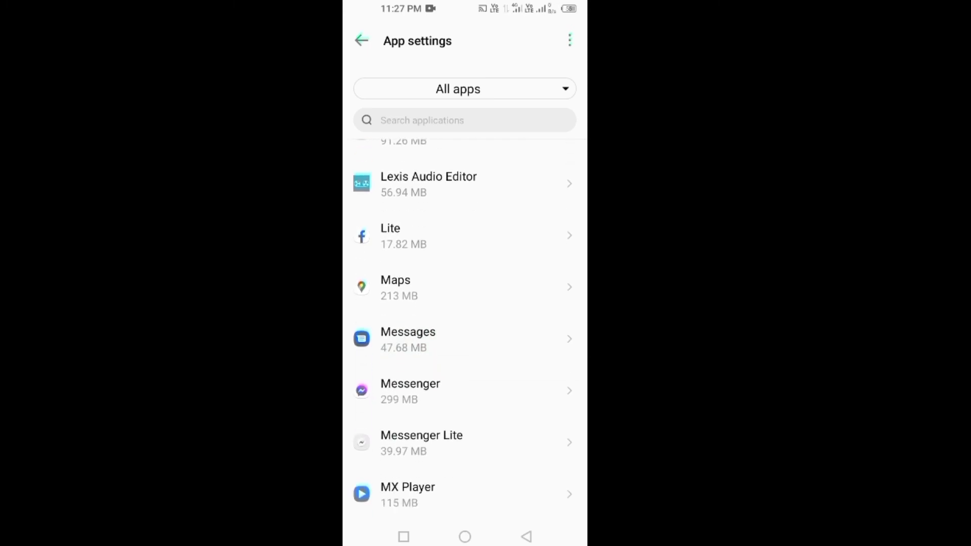
Step: Clear Maps' cache and app data to 0 B from its Storage & cache page, then return home
click(464, 286)
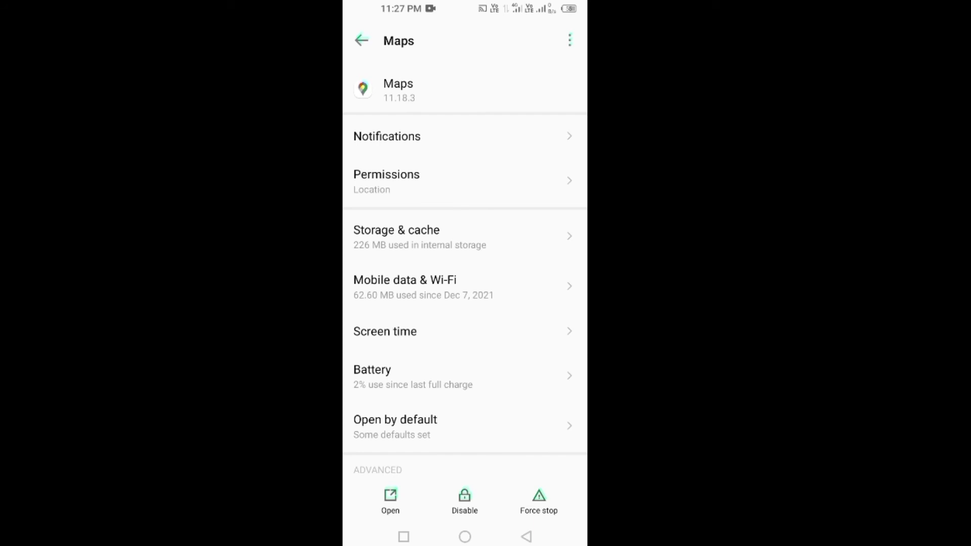
click(464, 237)
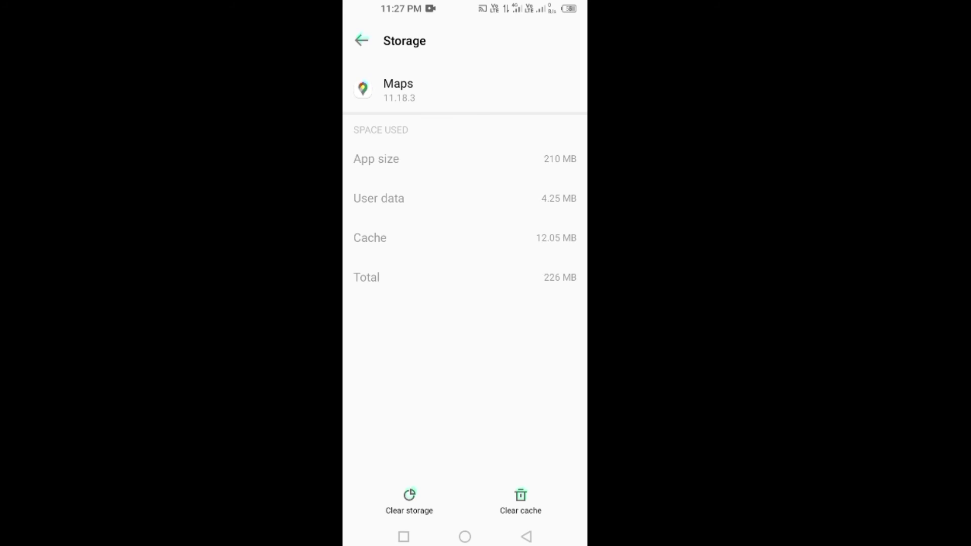
click(521, 502)
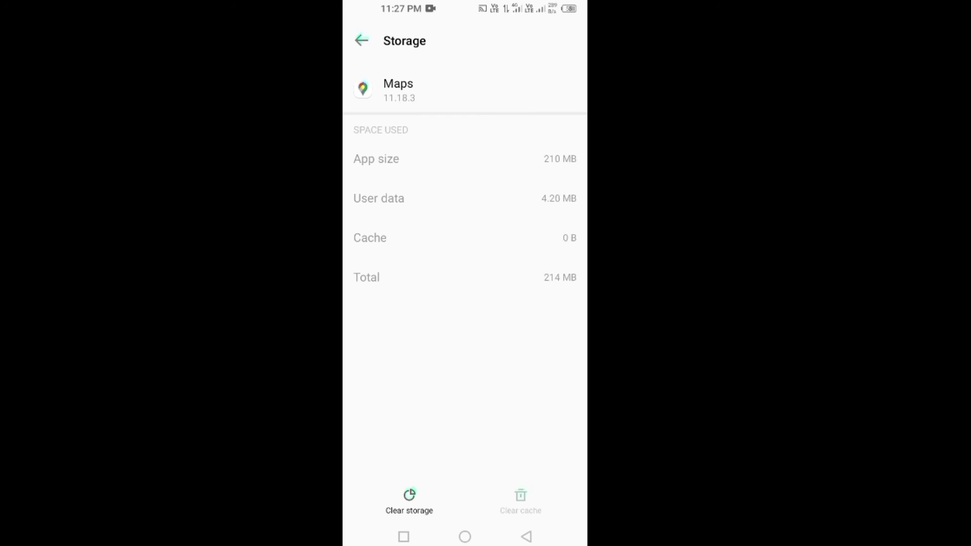
click(409, 501)
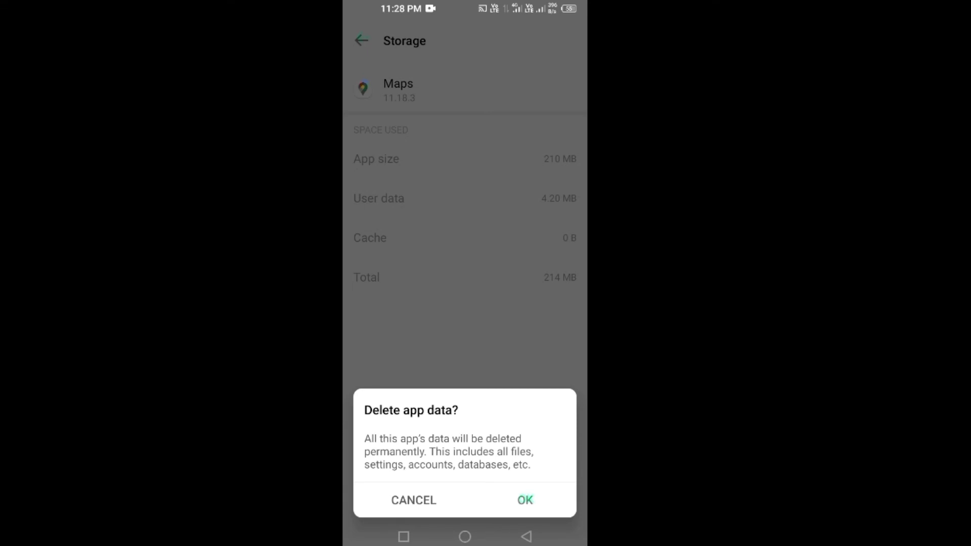
click(525, 500)
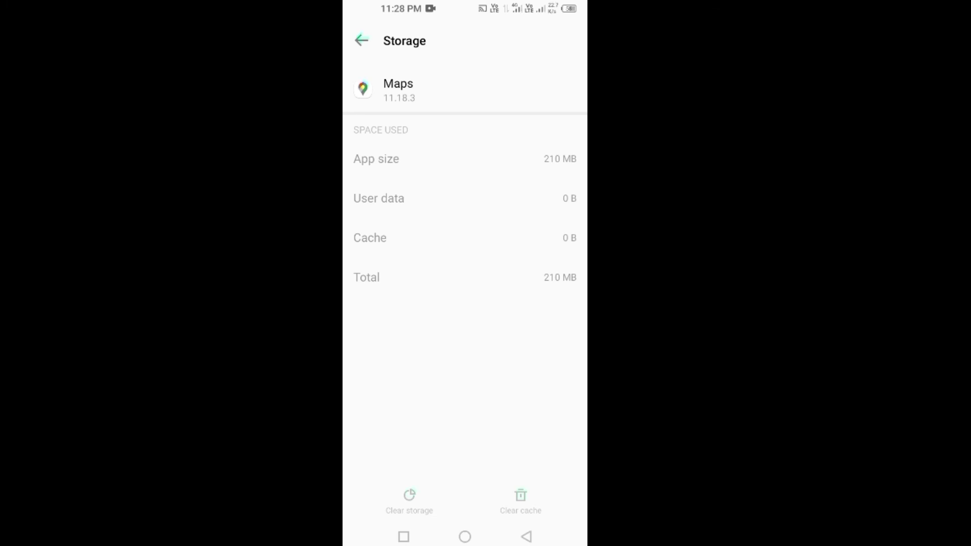
click(464, 536)
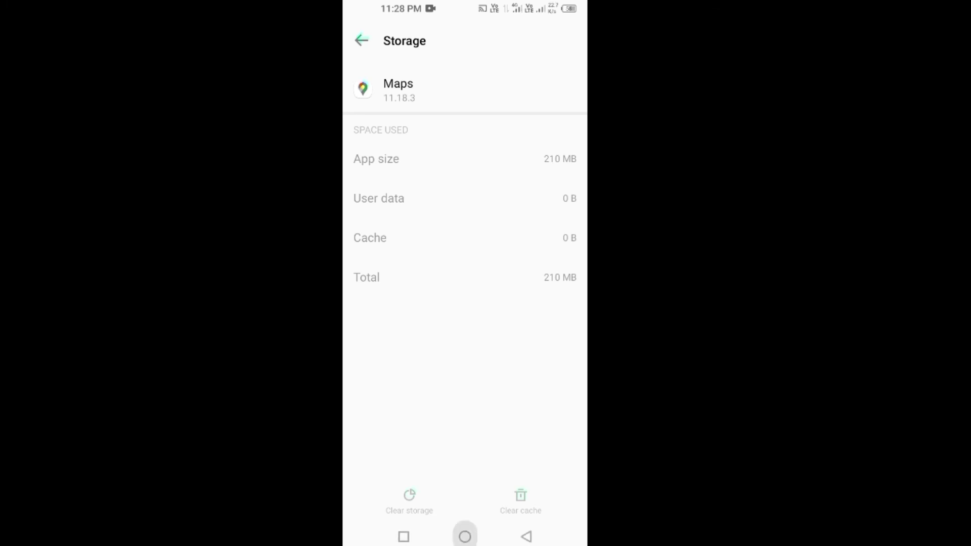
Step: Reopen Google Maps and confirm the search screen shows no recent searches
click(464, 151)
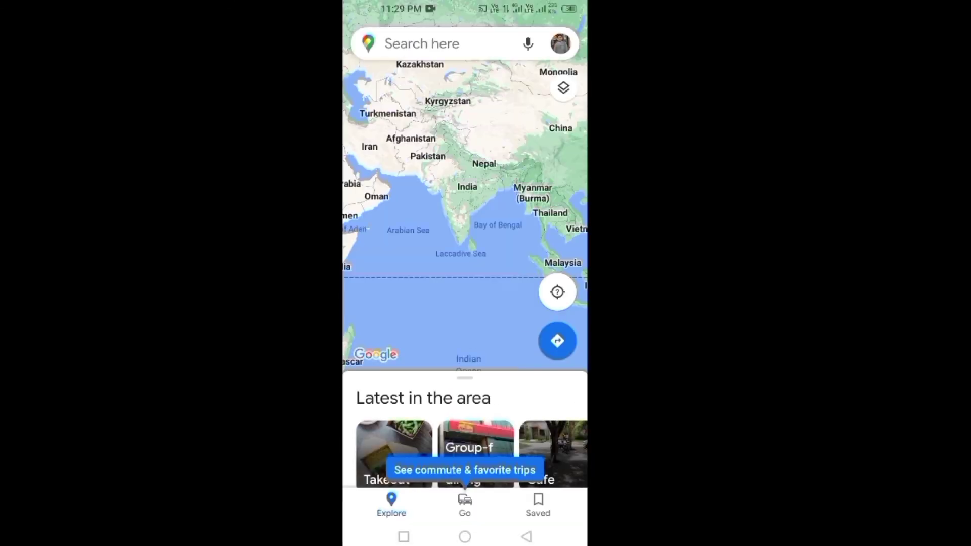
click(422, 44)
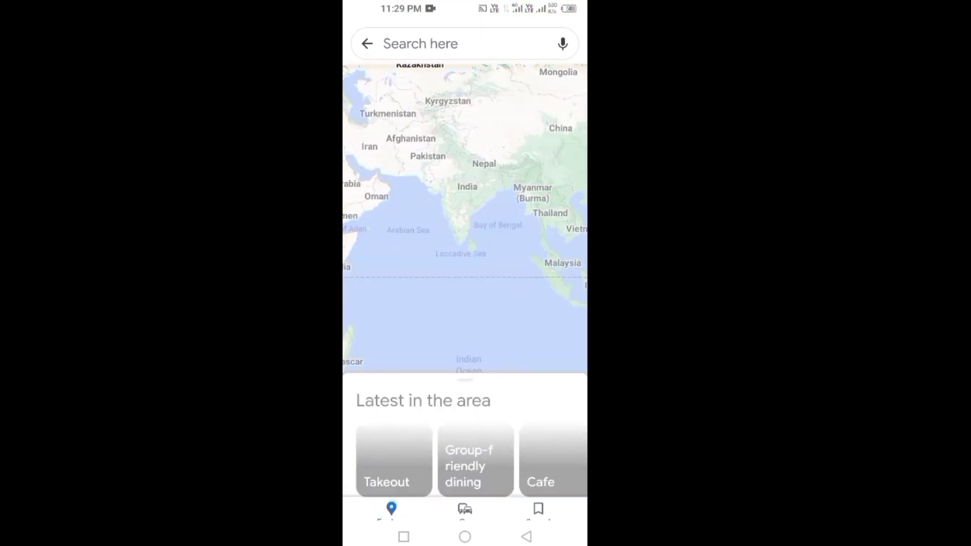